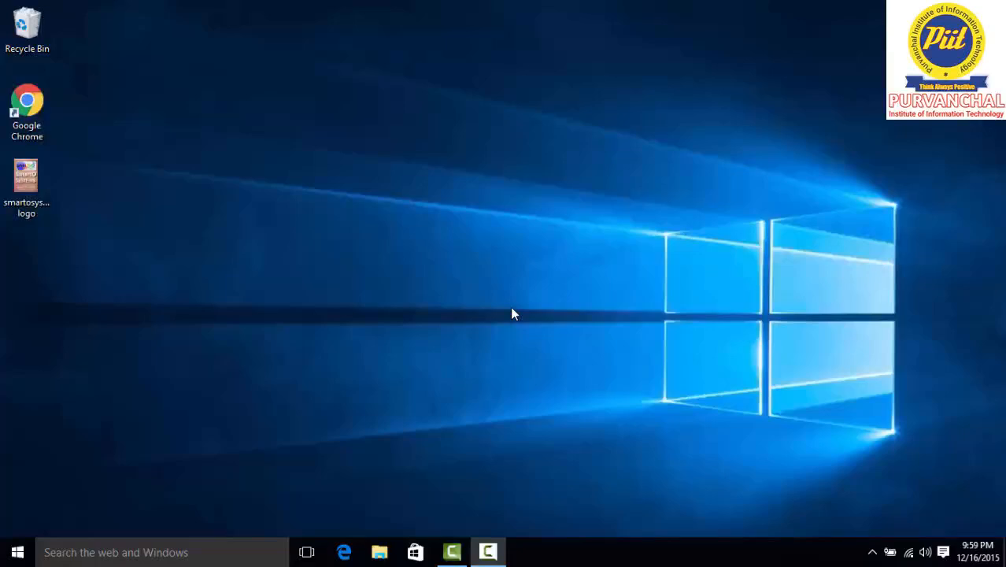
Go to Settings > Accounts > Your account and choose 'Sign in with a Microsoft account instead'
left_click(16, 552)
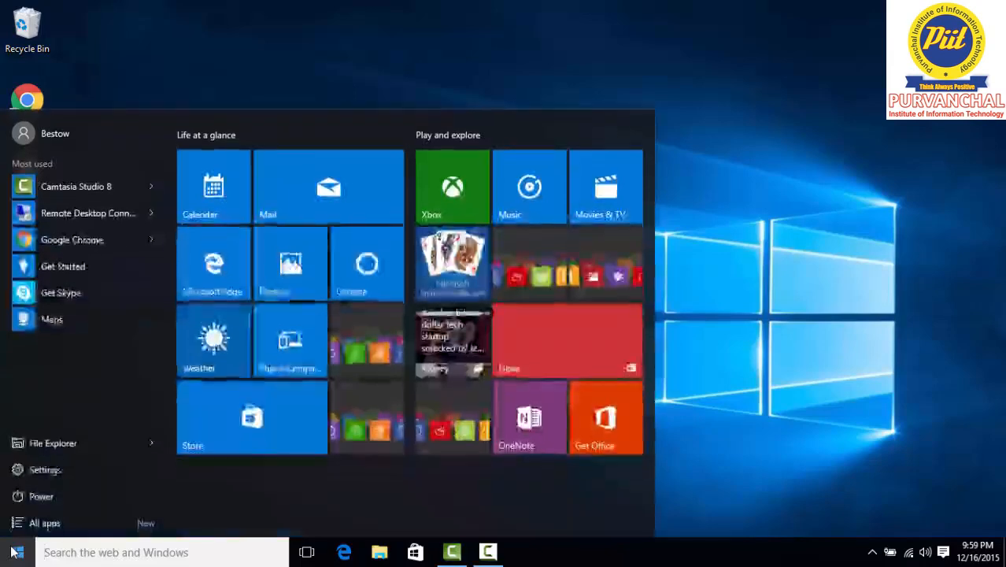
left_click(45, 474)
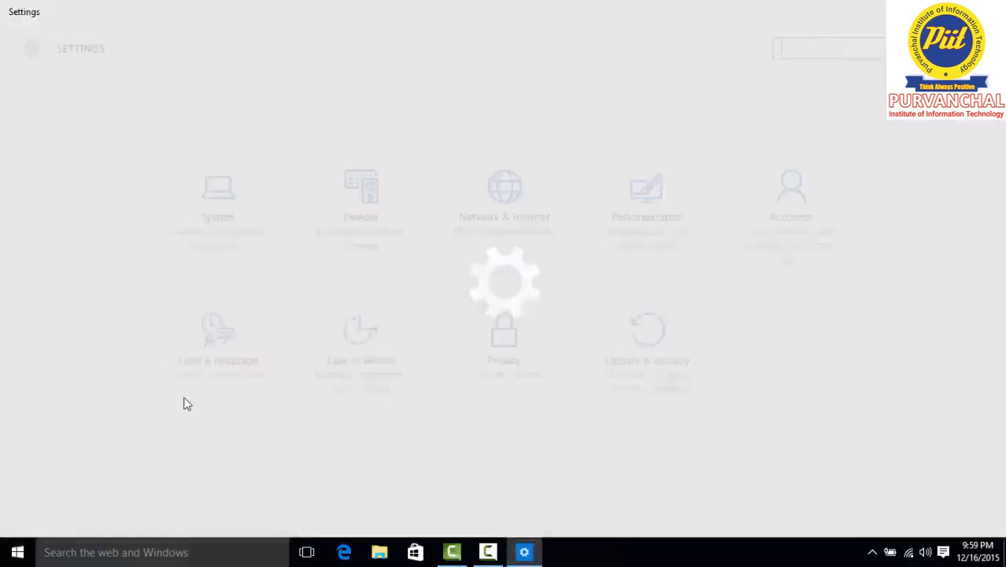
left_click(802, 201)
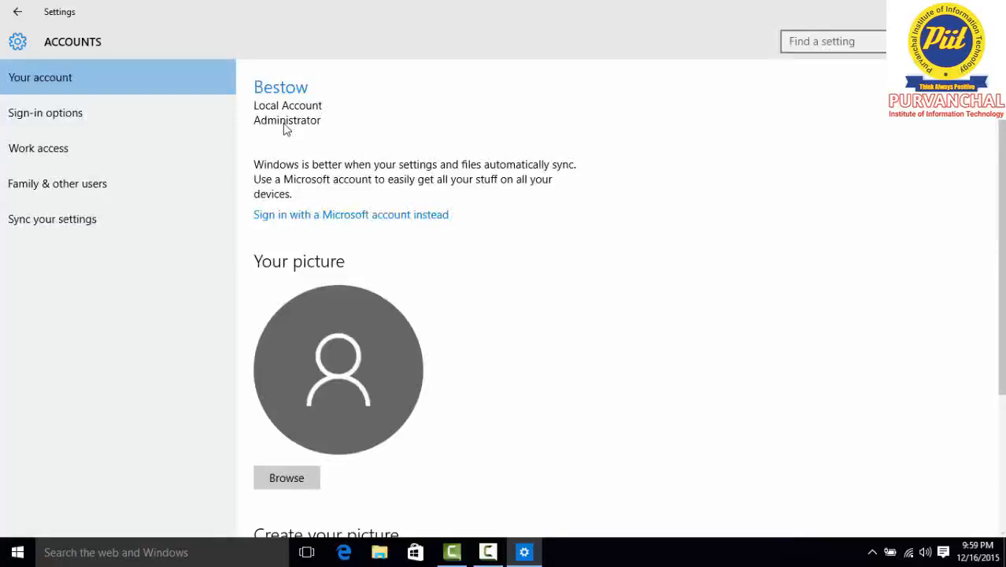
left_click(333, 224)
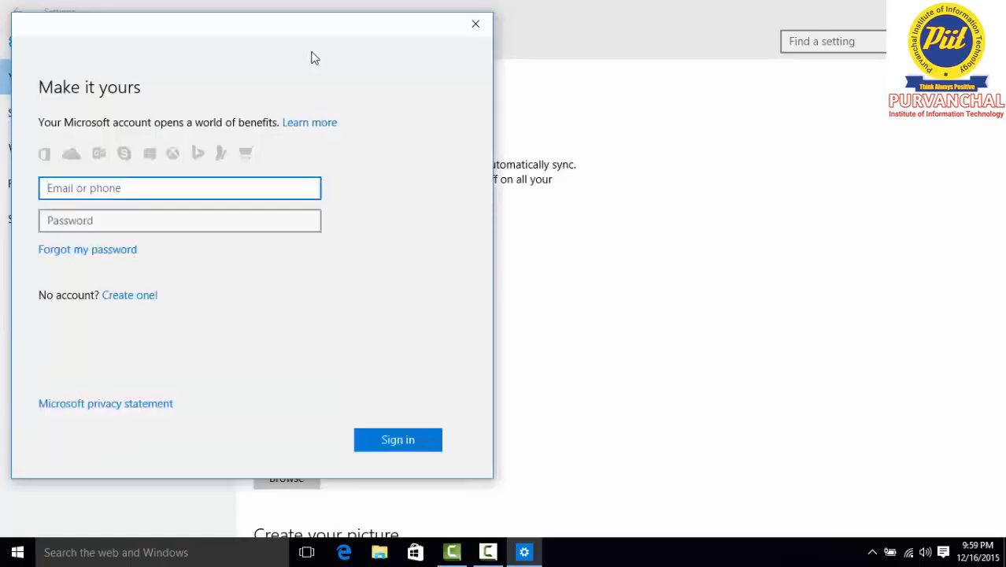
Enter the Microsoft account e-mail and password, correct the e-mail, and sign in
left_click_drag(285, 35, 418, 43)
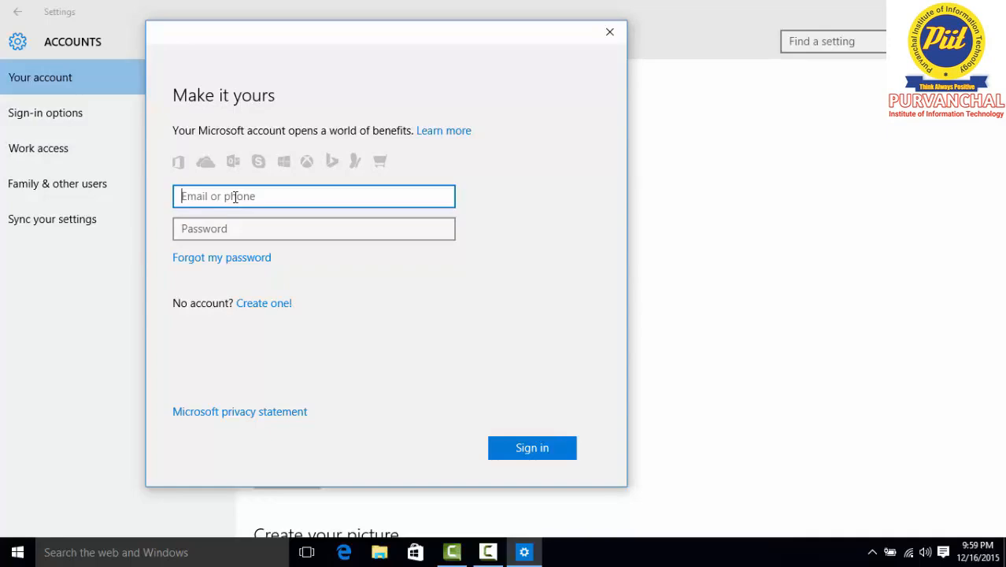
type("mr")
left_click(184, 229)
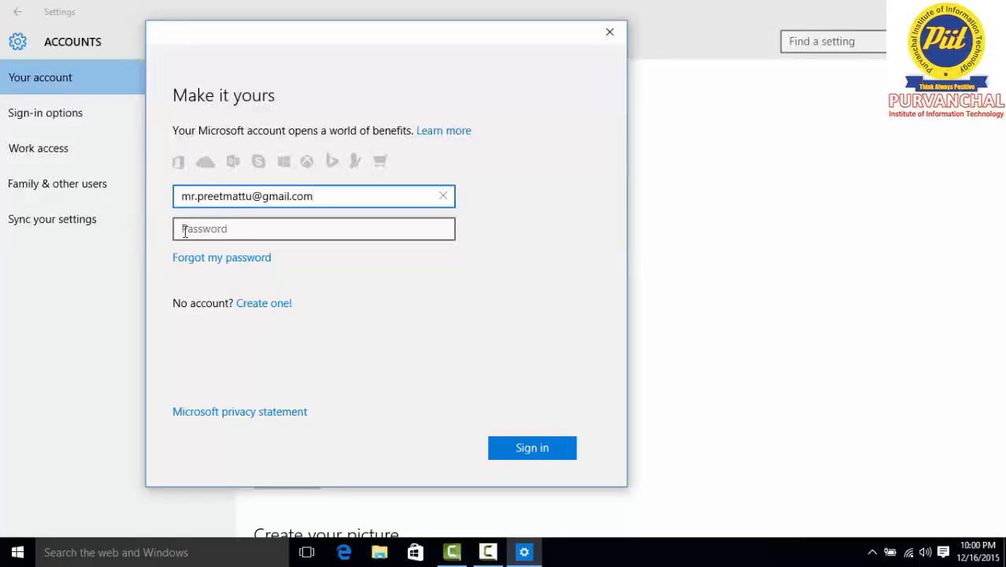
left_click(184, 230)
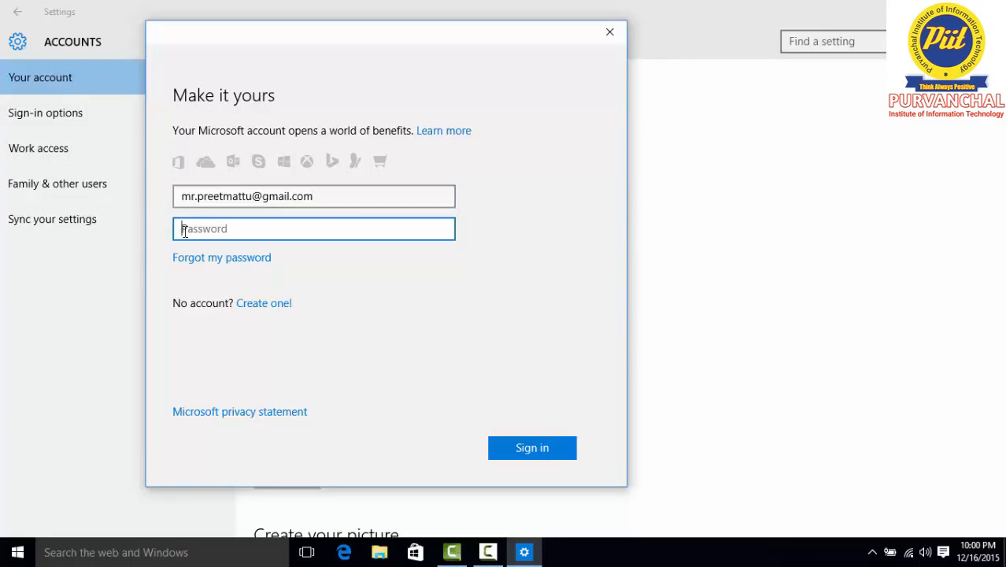
key("ctrl+v")
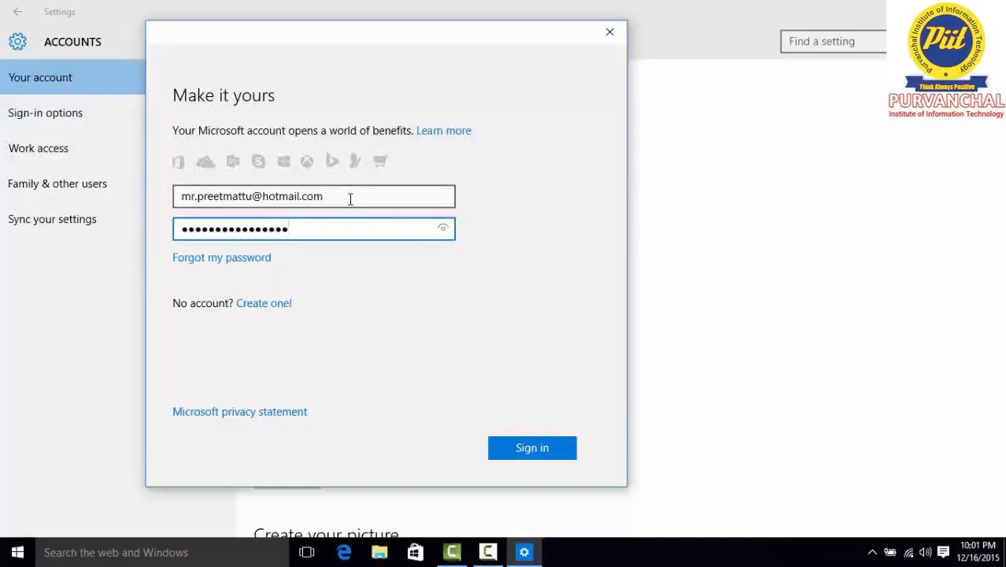
left_click(350, 199)
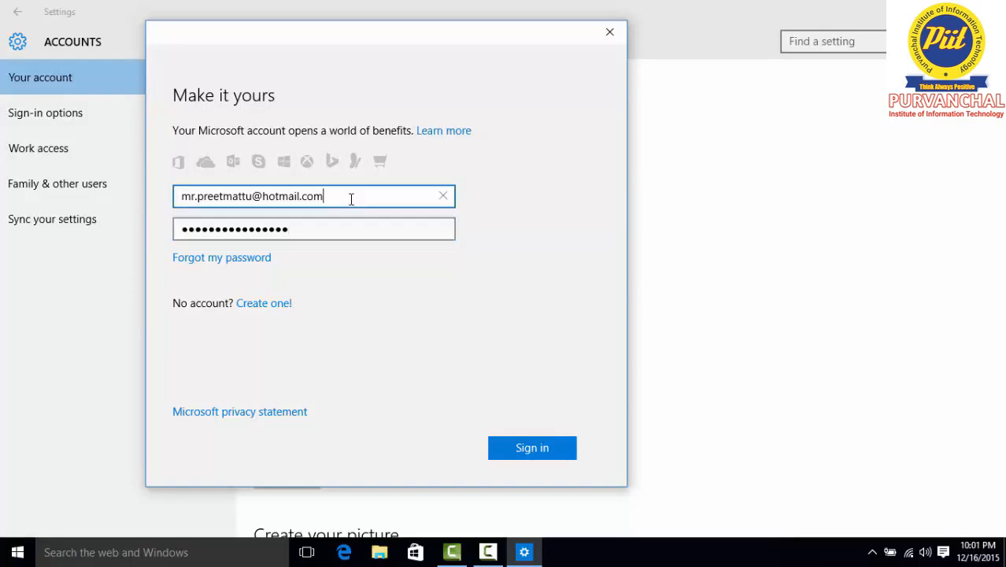
left_click(333, 237)
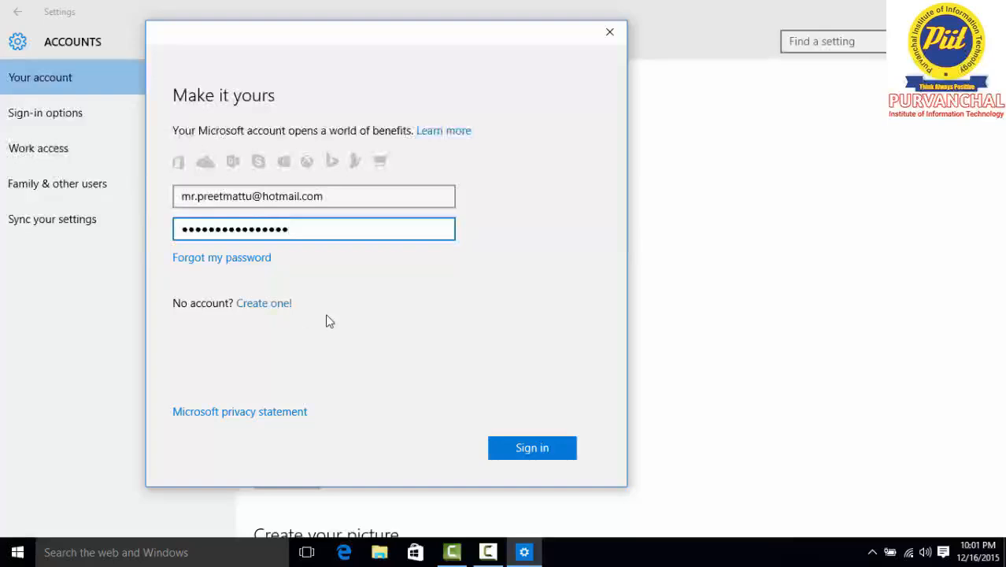
left_click(546, 448)
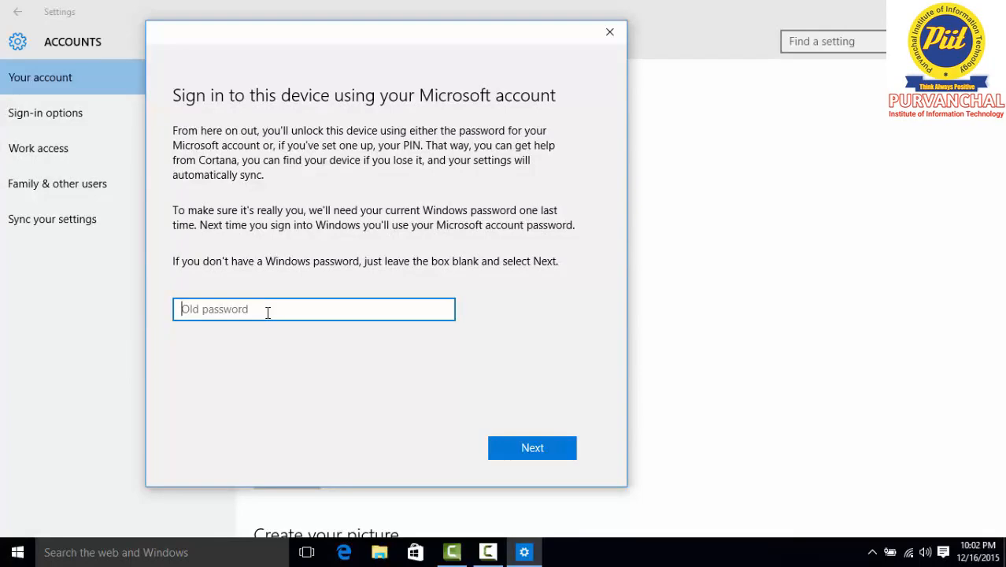
Leave the old Windows password blank and continue to the PIN setup
left_click(520, 446)
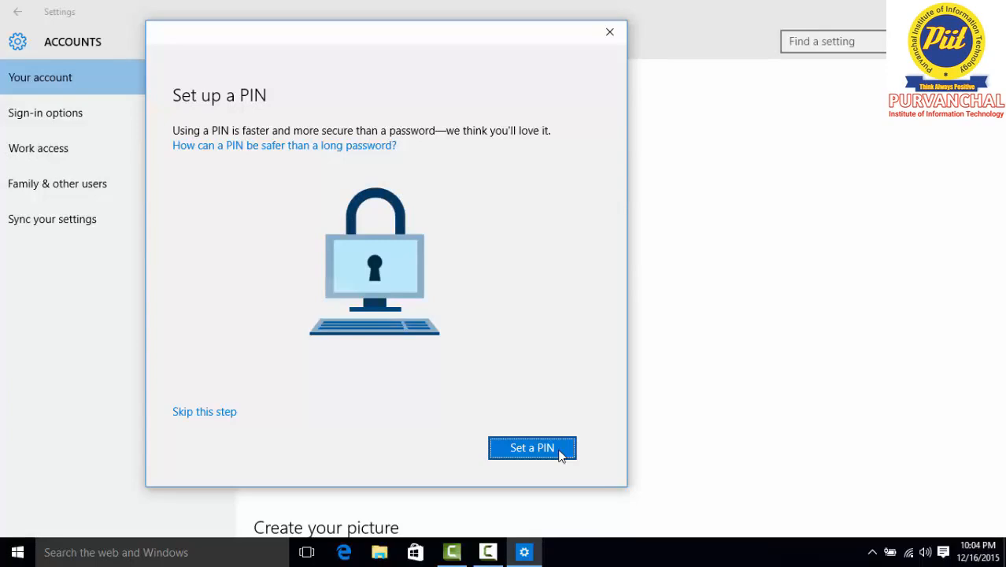
Set a six-digit numeric PIN, entering it in both New PIN and Confirm PIN
left_click(544, 450)
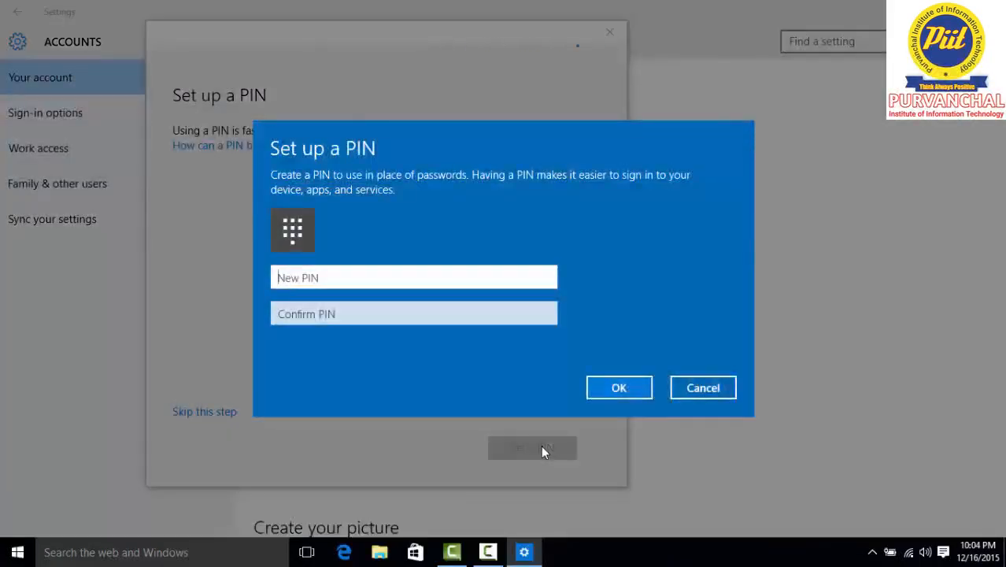
type("123456")
key("Tab")
type("123456")
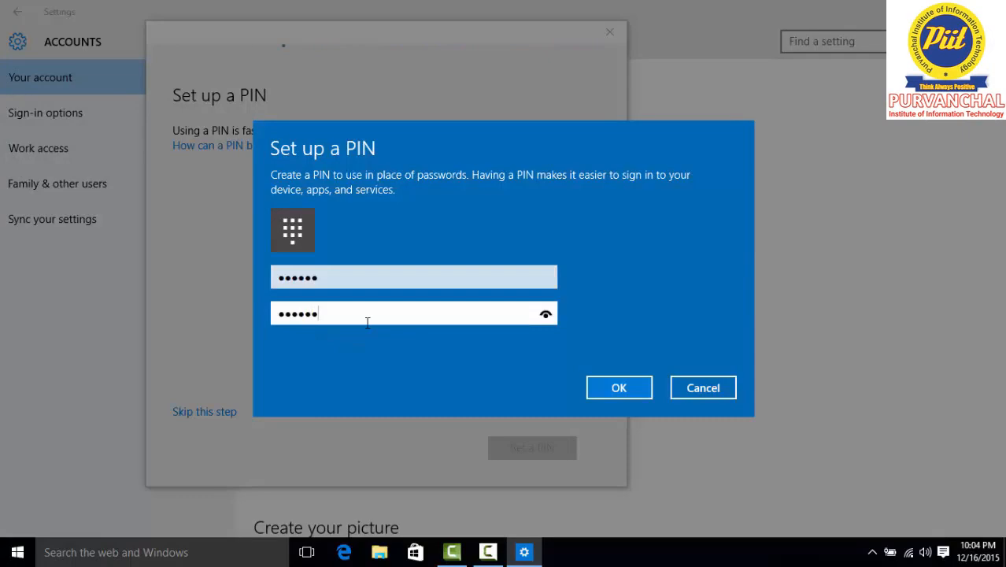
left_click(617, 389)
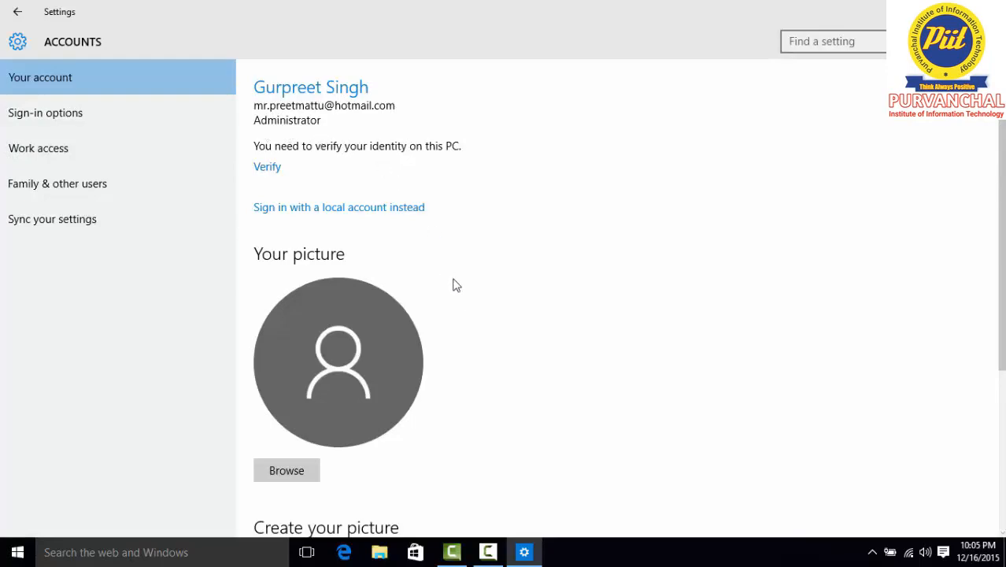
Check 'Other accounts you use' on Your account, then close the Settings window
scroll(334, 326, "down", 2)
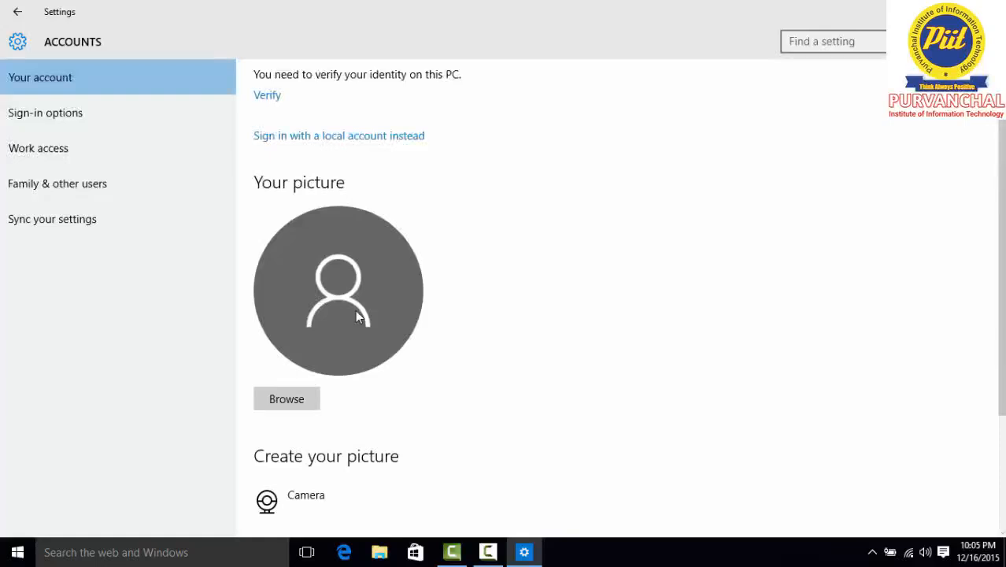
scroll(355, 312, "down", 4)
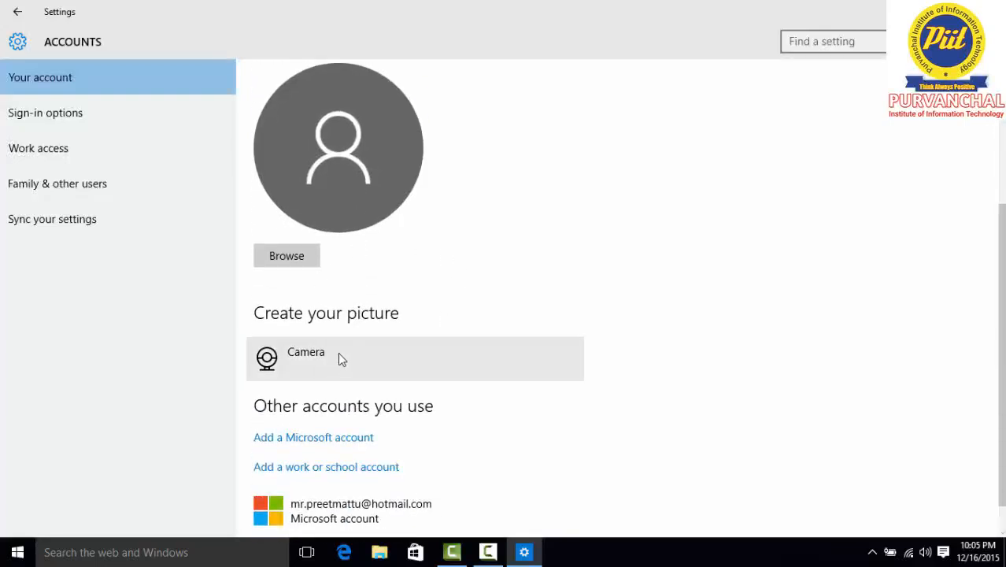
scroll(346, 358, "down", 1)
scroll(419, 303, "up", 3)
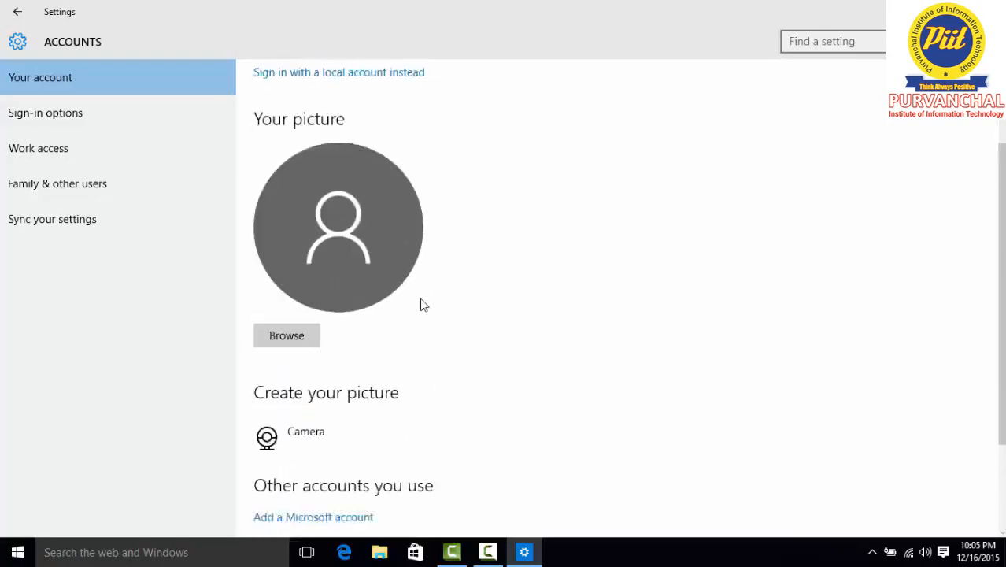
scroll(422, 303, "up", 2)
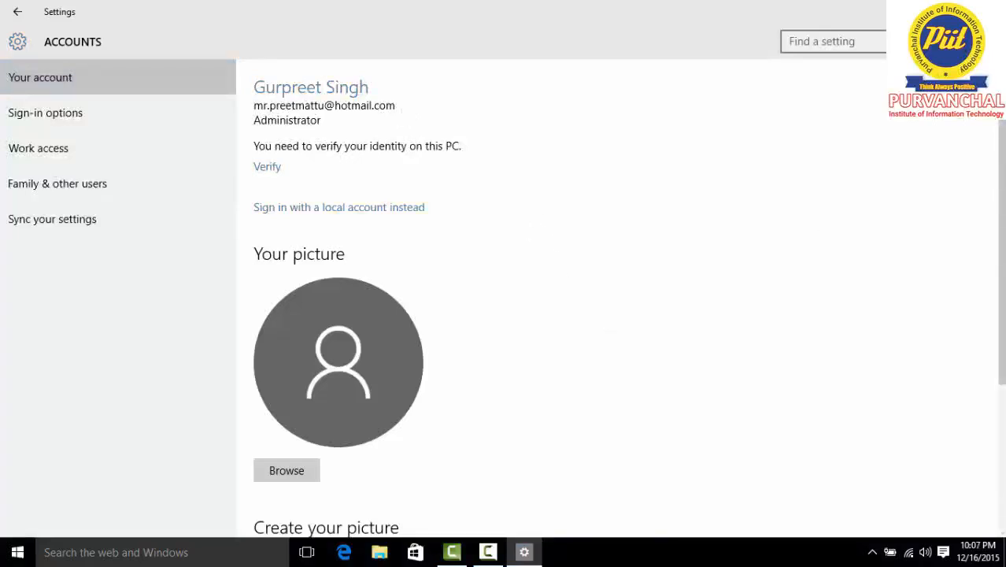
left_click(989, 12)
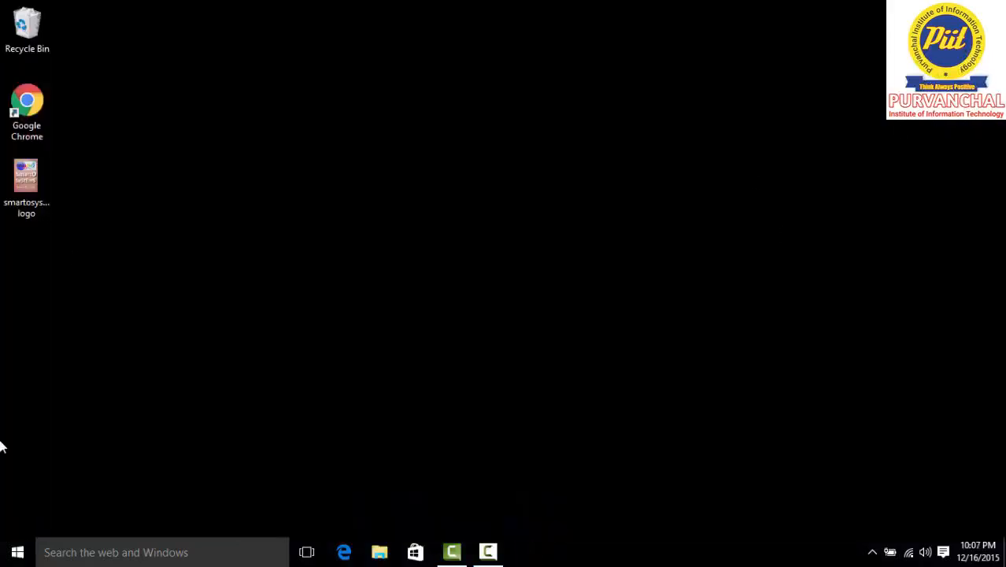
left_click(19, 556)
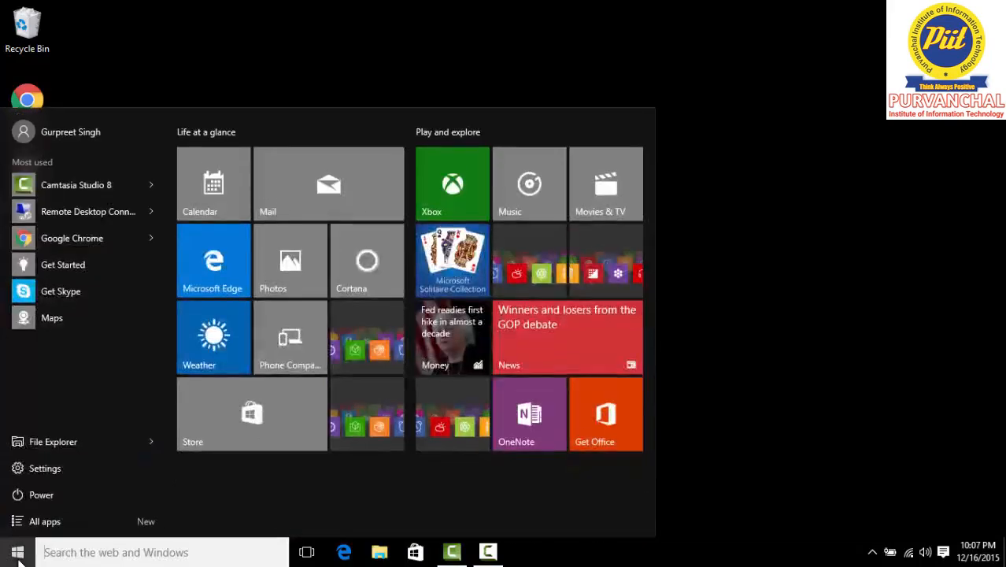
left_click(71, 134)
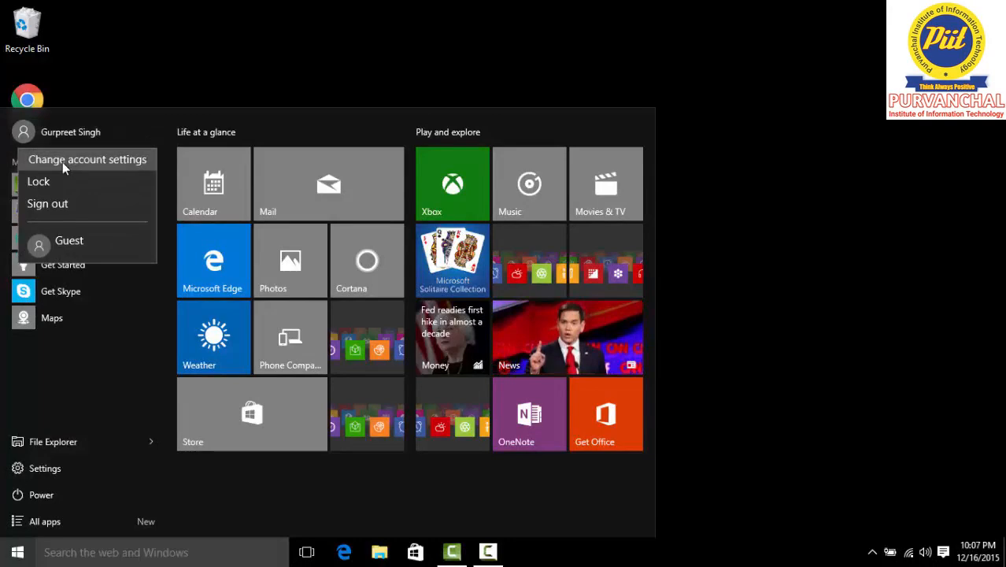
left_click(63, 163)
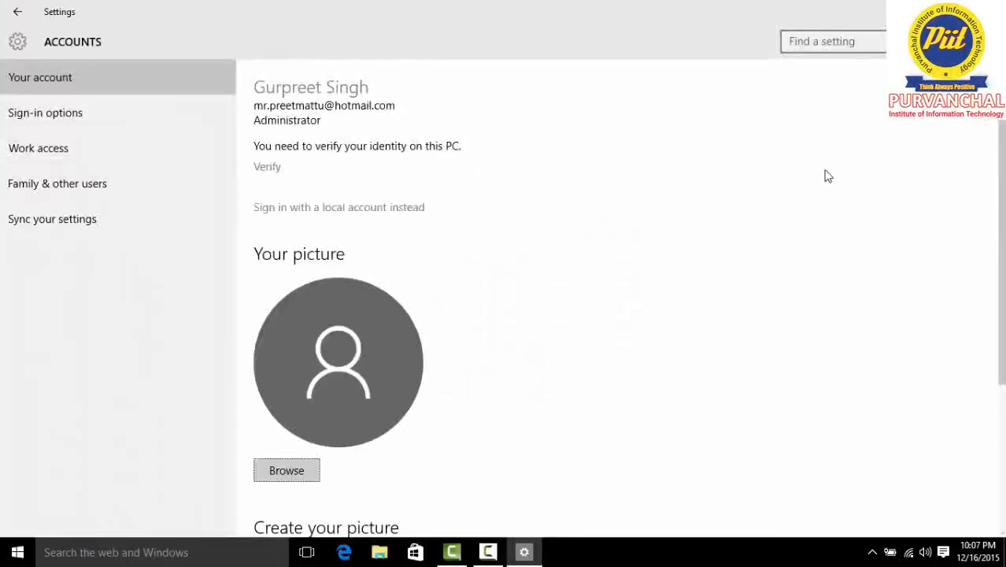
left_click(988, 11)
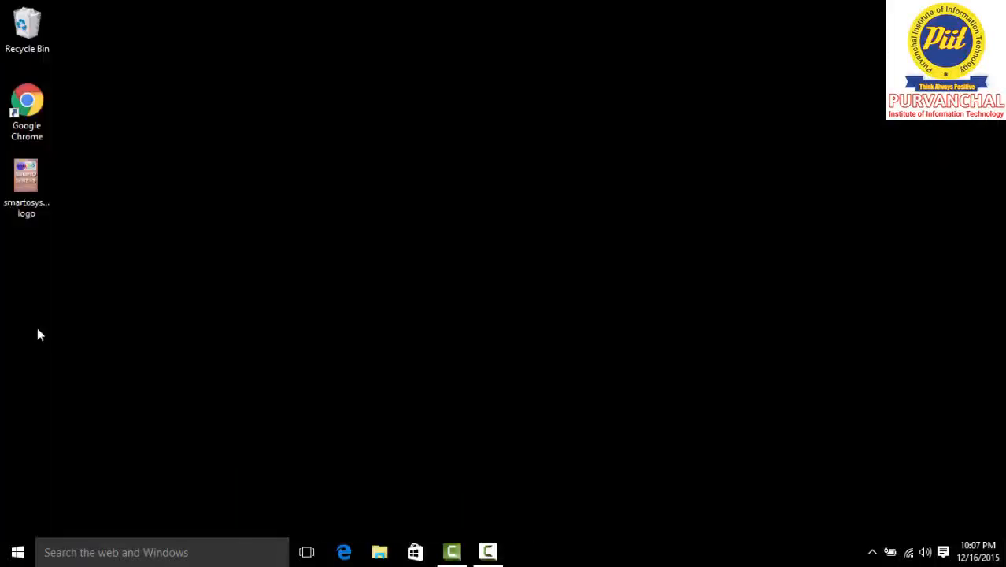
left_click(6, 544)
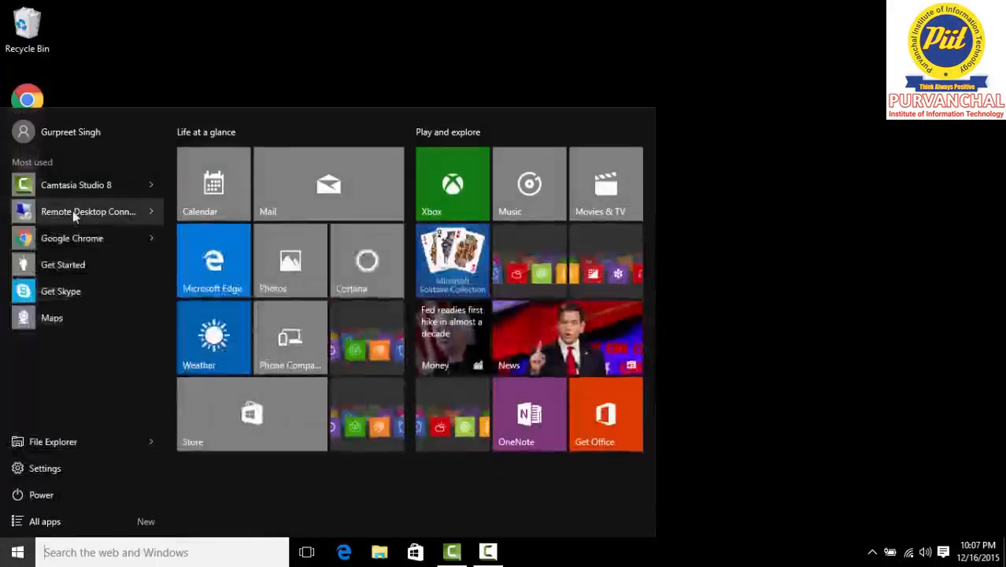
left_click(63, 134)
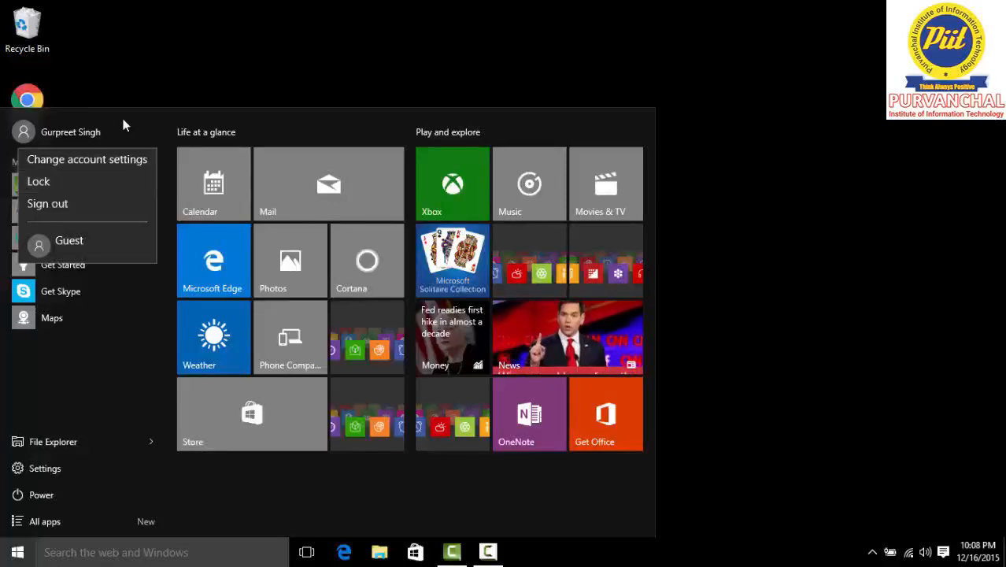
left_click(260, 47)
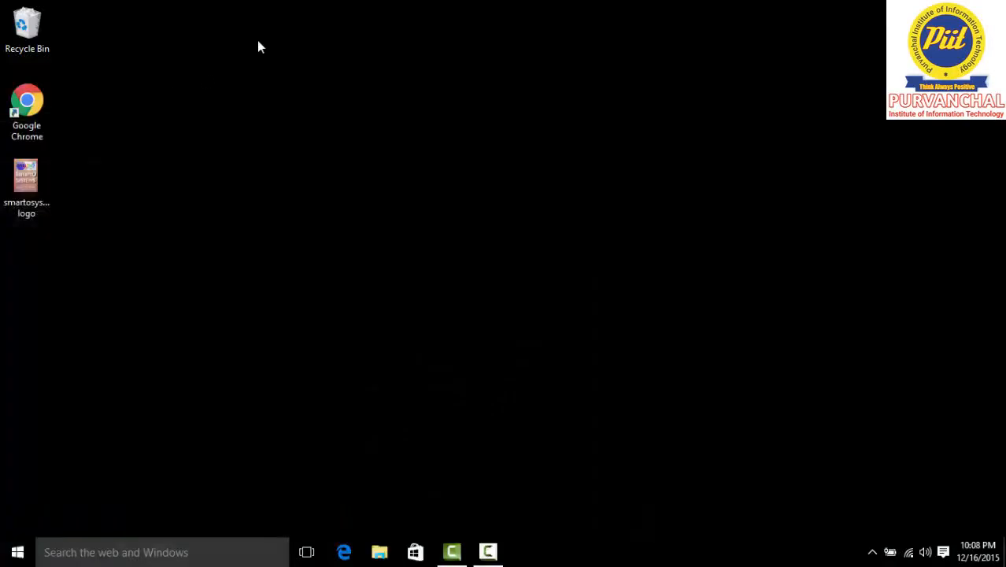